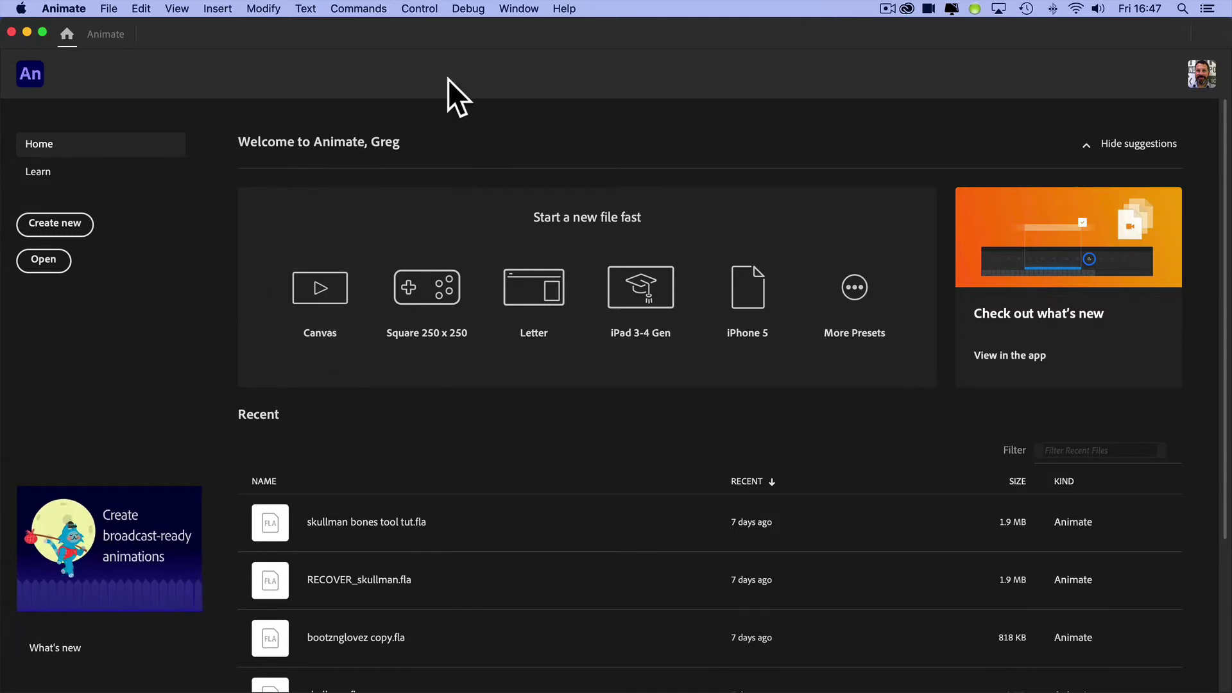
Move the Creative Cloud app manager left and scroll its installed apps list down to Animate.
left_click(906, 8)
left_click_drag(706, 22, 495, 21)
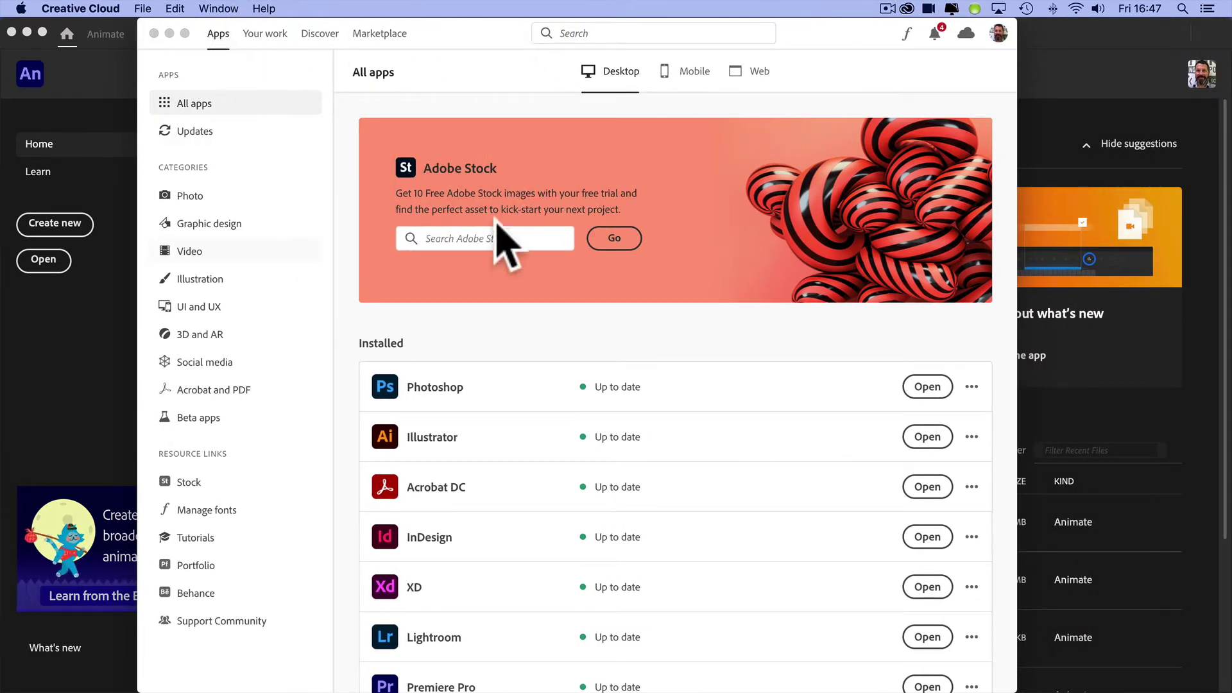
scroll(612, 475, "down", 5)
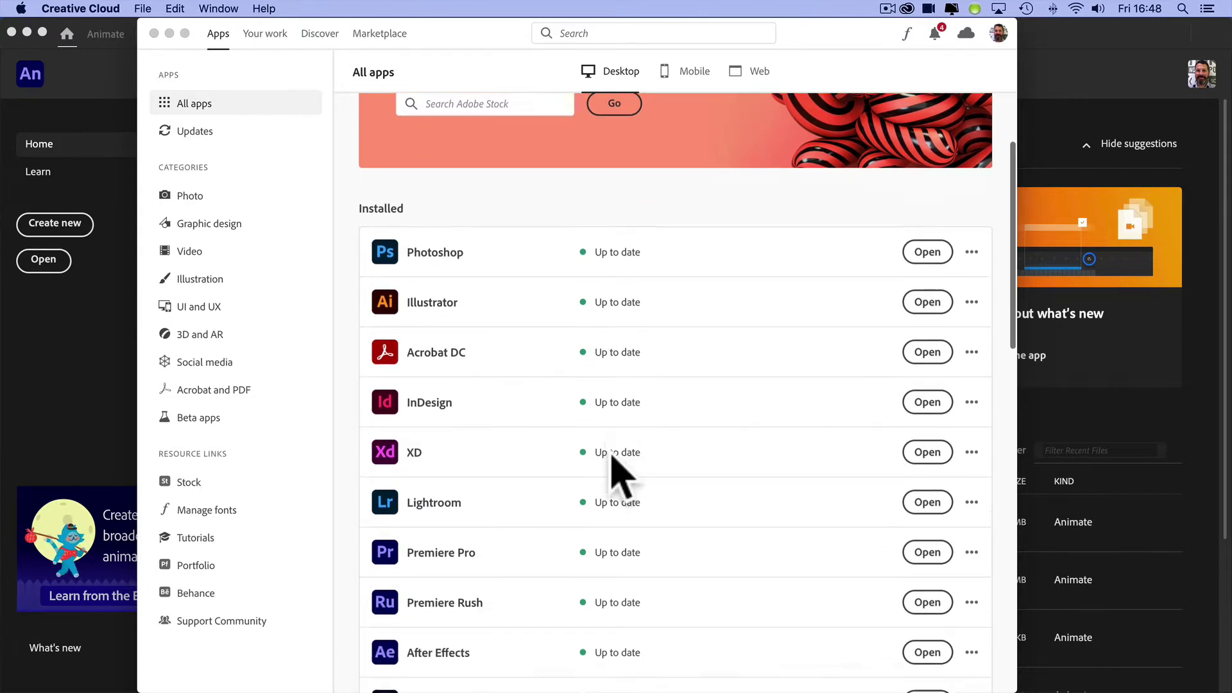
scroll(612, 457, "down", 8)
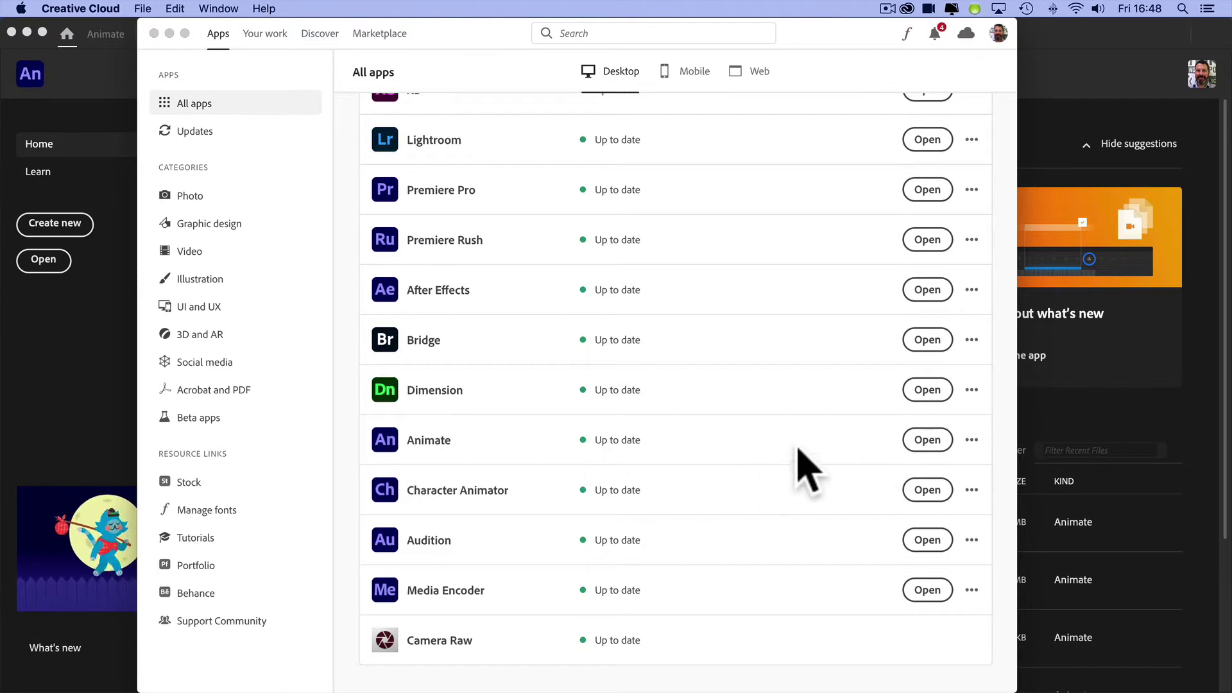
left_click(918, 492)
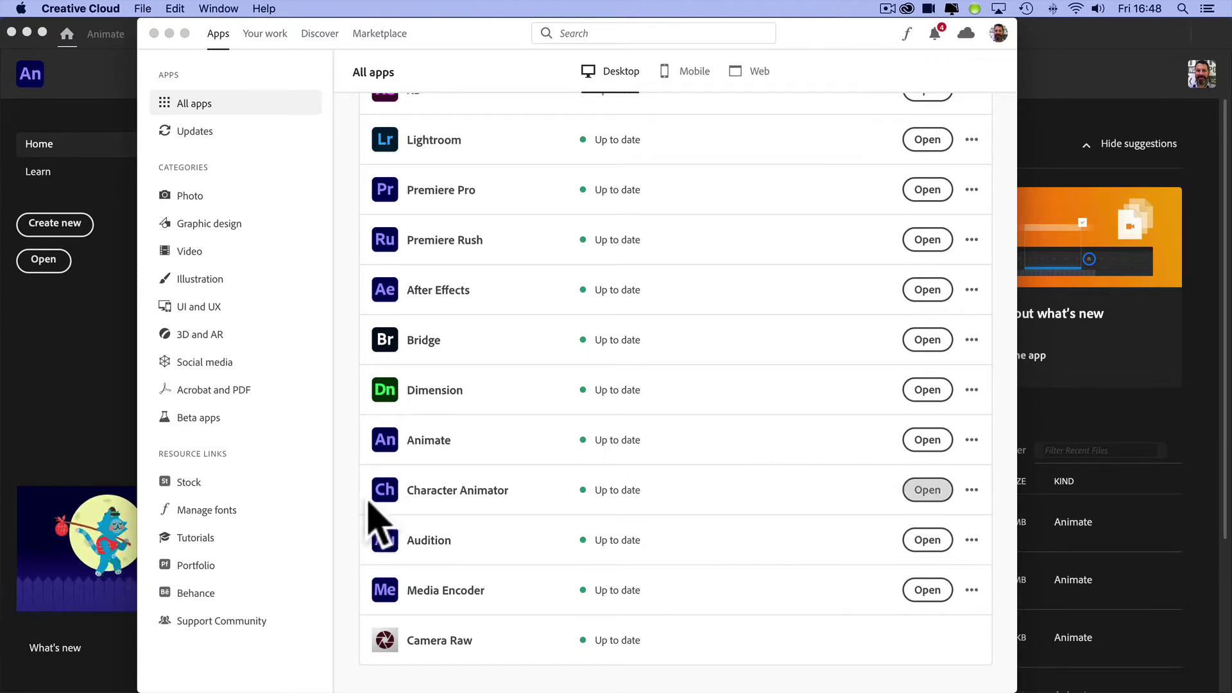
Bring the Animate home screen back in front of Creative Cloud.
left_click(78, 342)
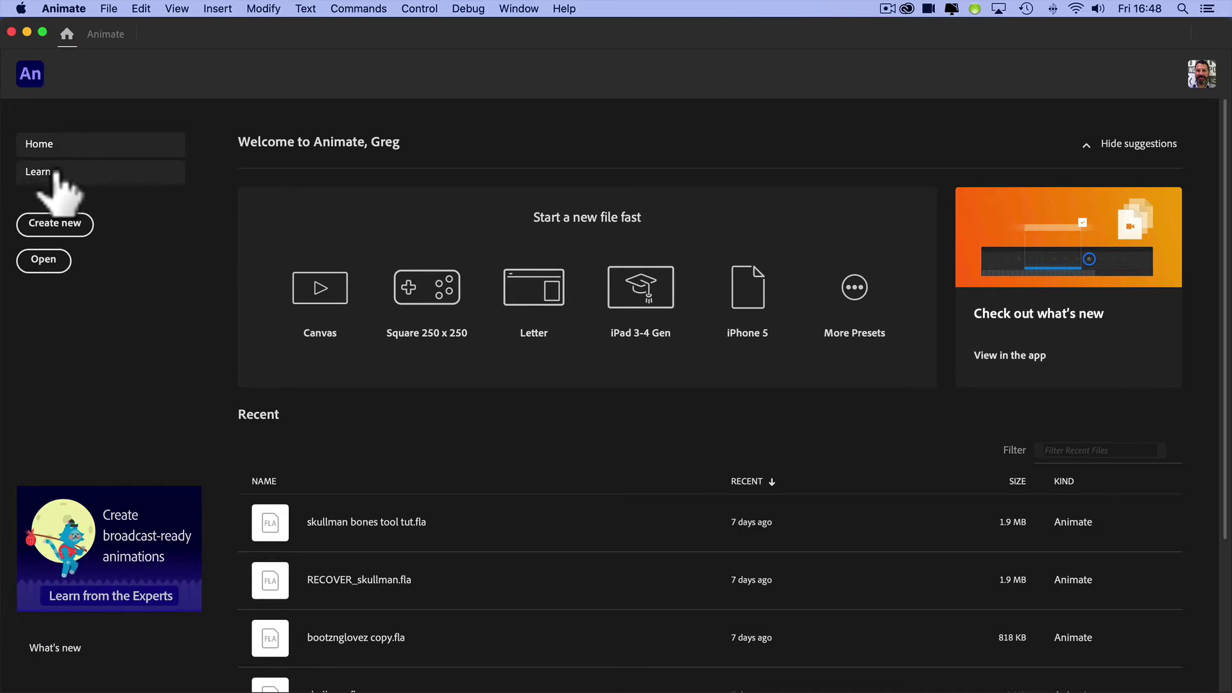
Create a new HD 1280×720 document at 24.00 fps with the ActionScript 3.0 platform.
left_click(61, 227)
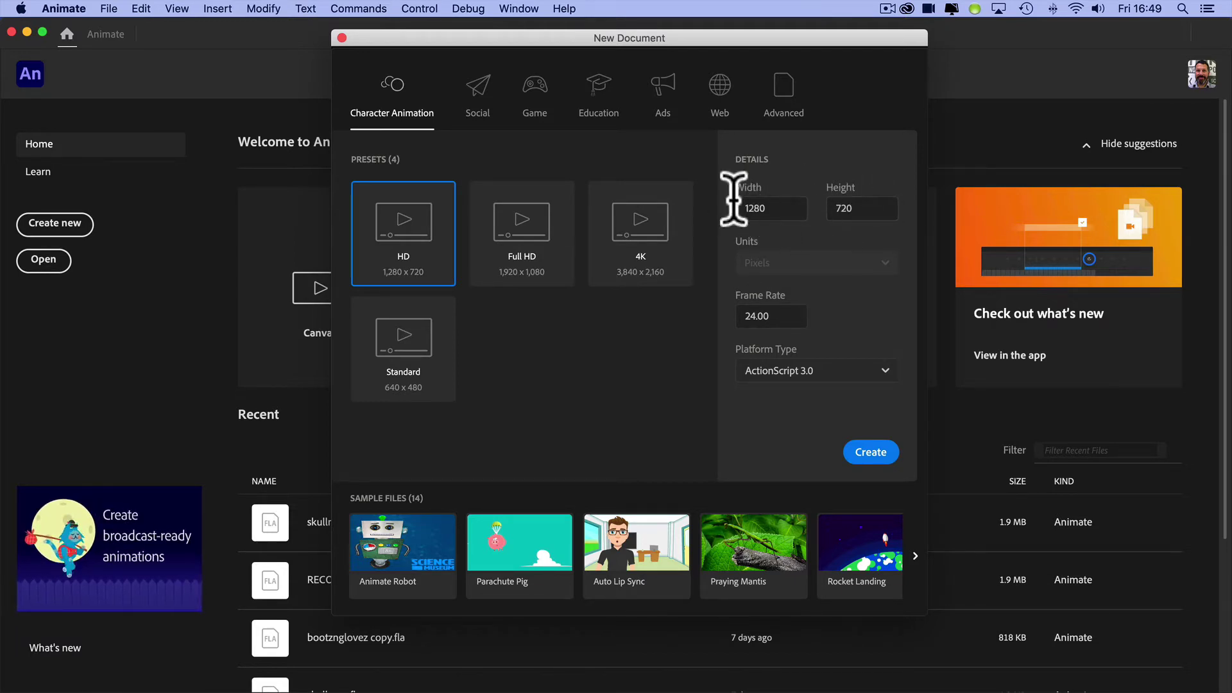
left_click(781, 317)
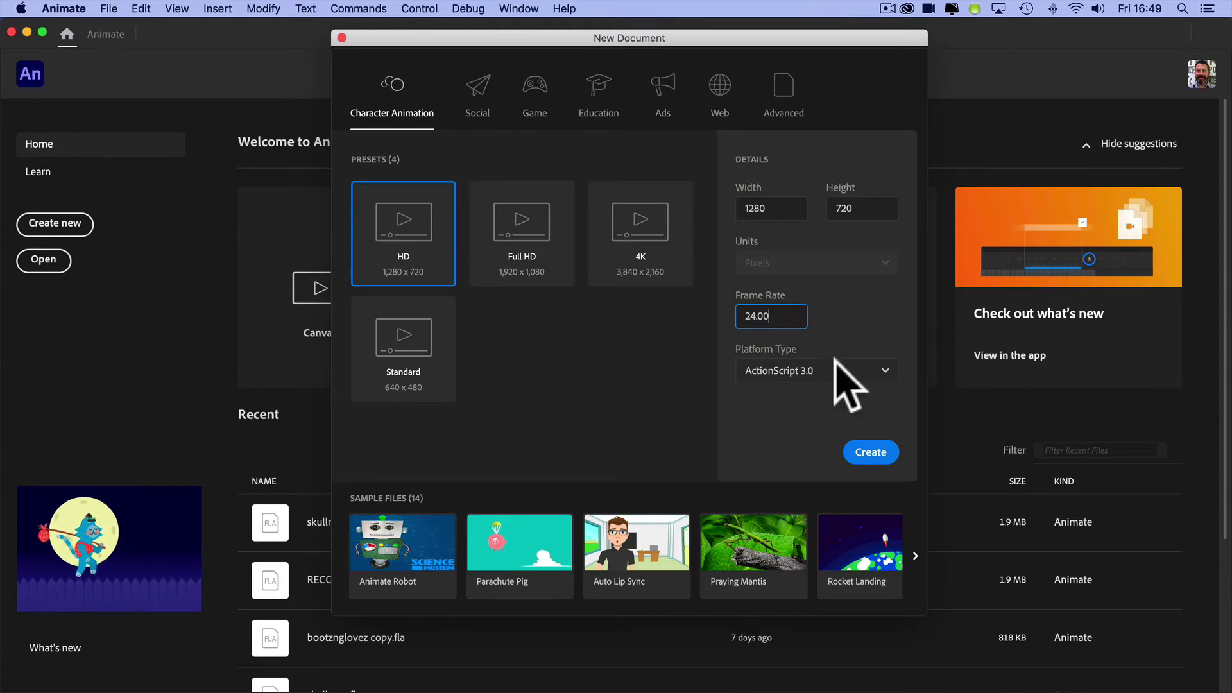
left_click(870, 362)
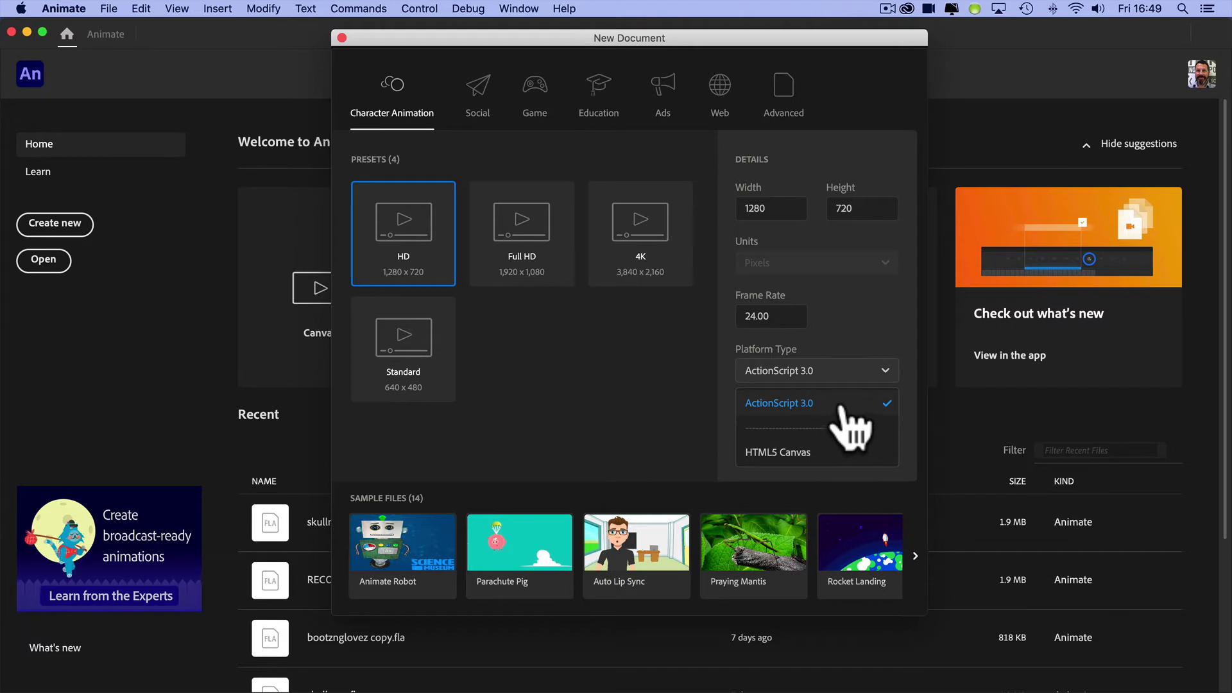
left_click(906, 359)
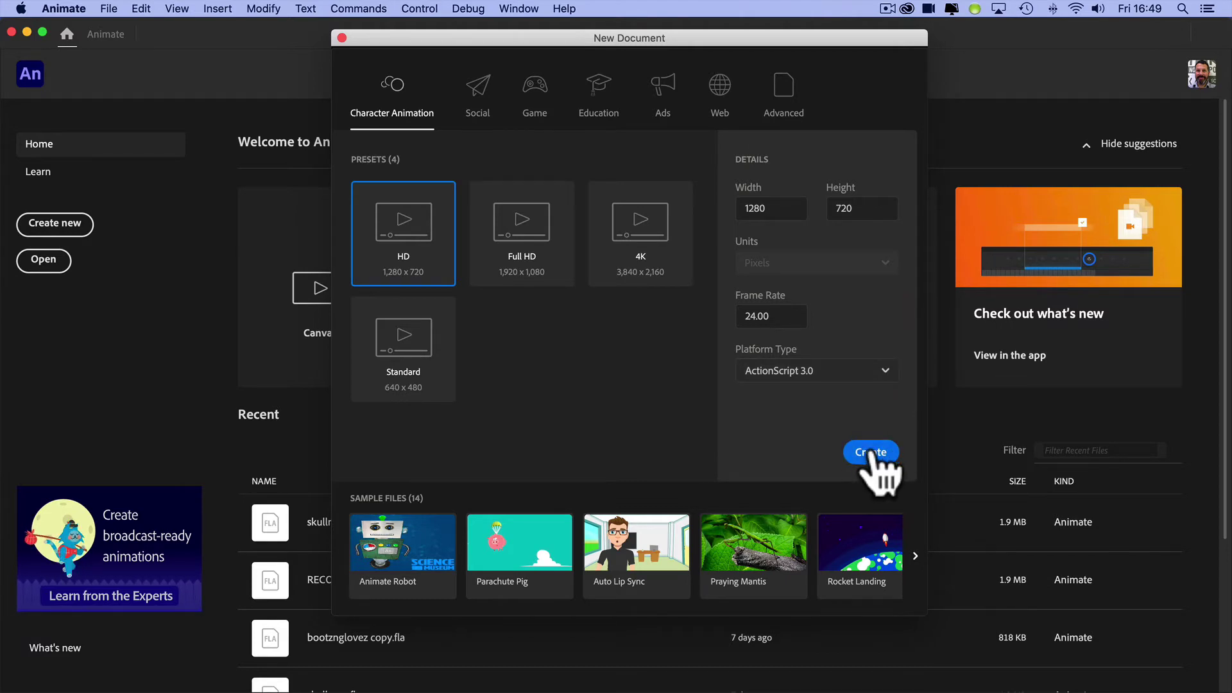
left_click(870, 452)
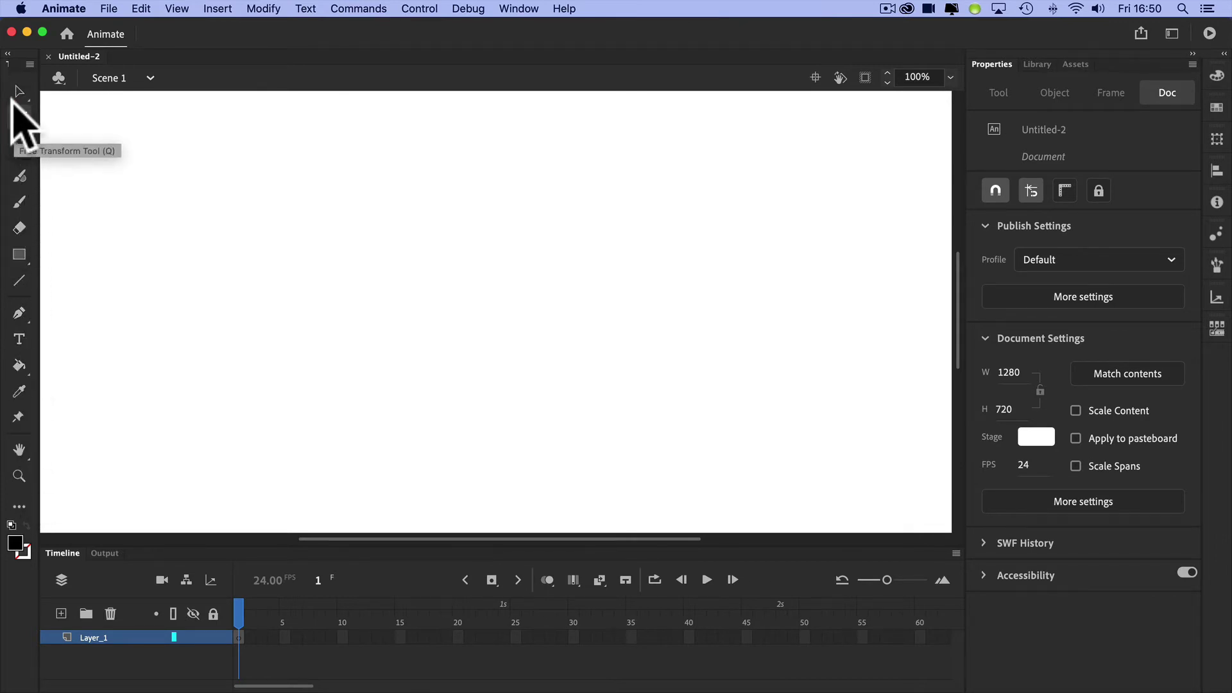
Check the Selection tool variants, then make the Rectangle Tool active with black fill and no stroke.
left_click(18, 92)
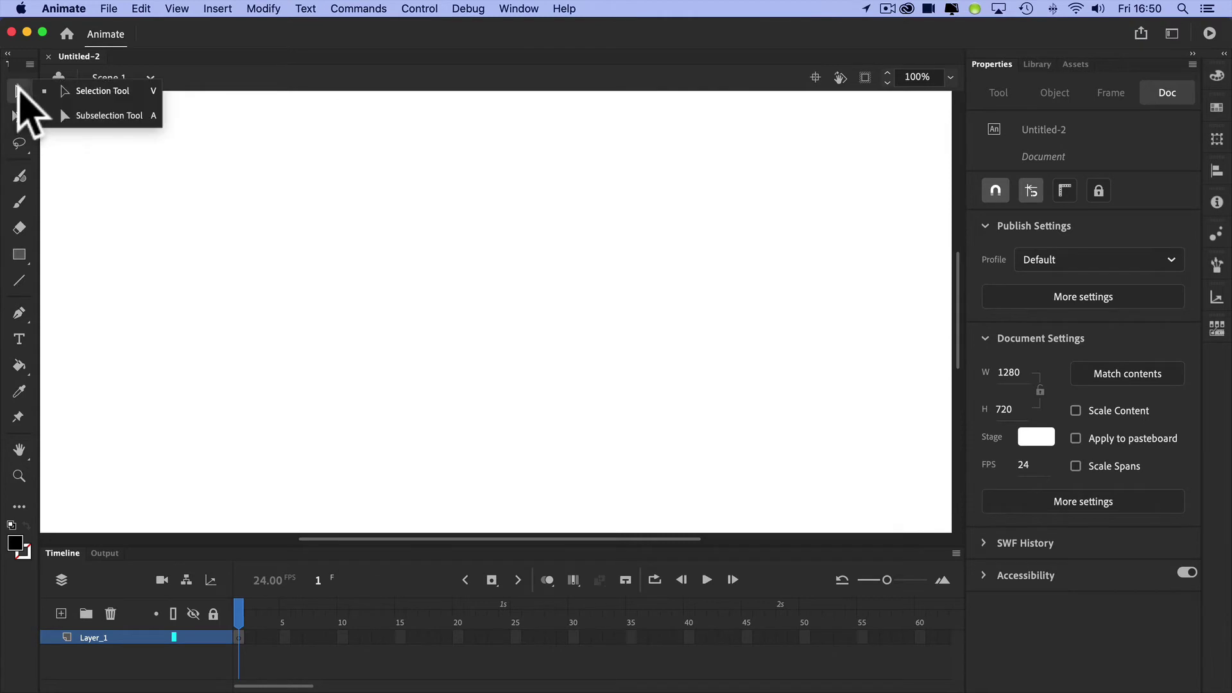
left_click(18, 93)
left_click(17, 90)
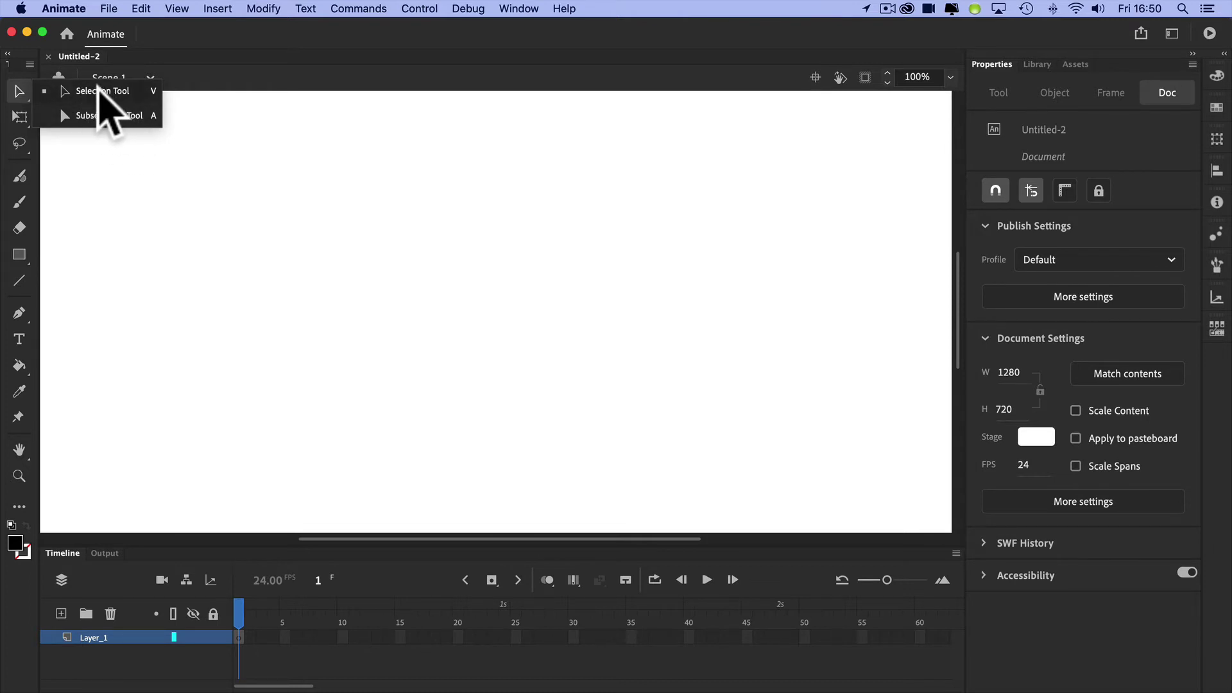
left_click(98, 95)
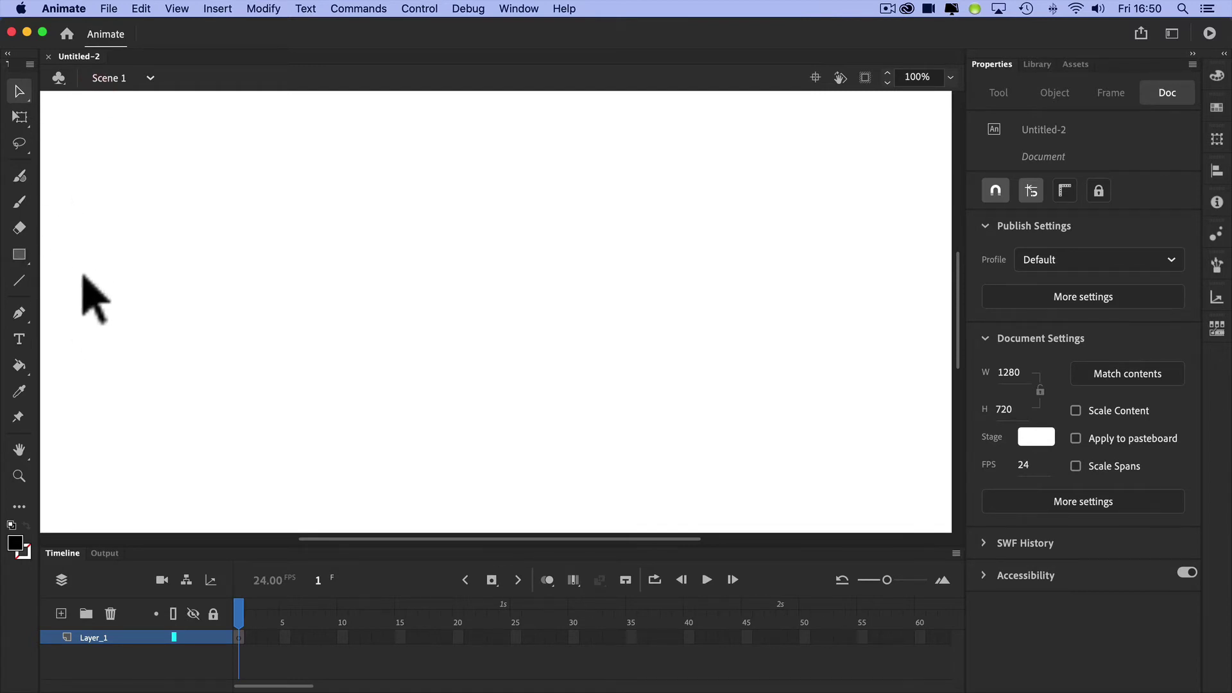
left_click(19, 254)
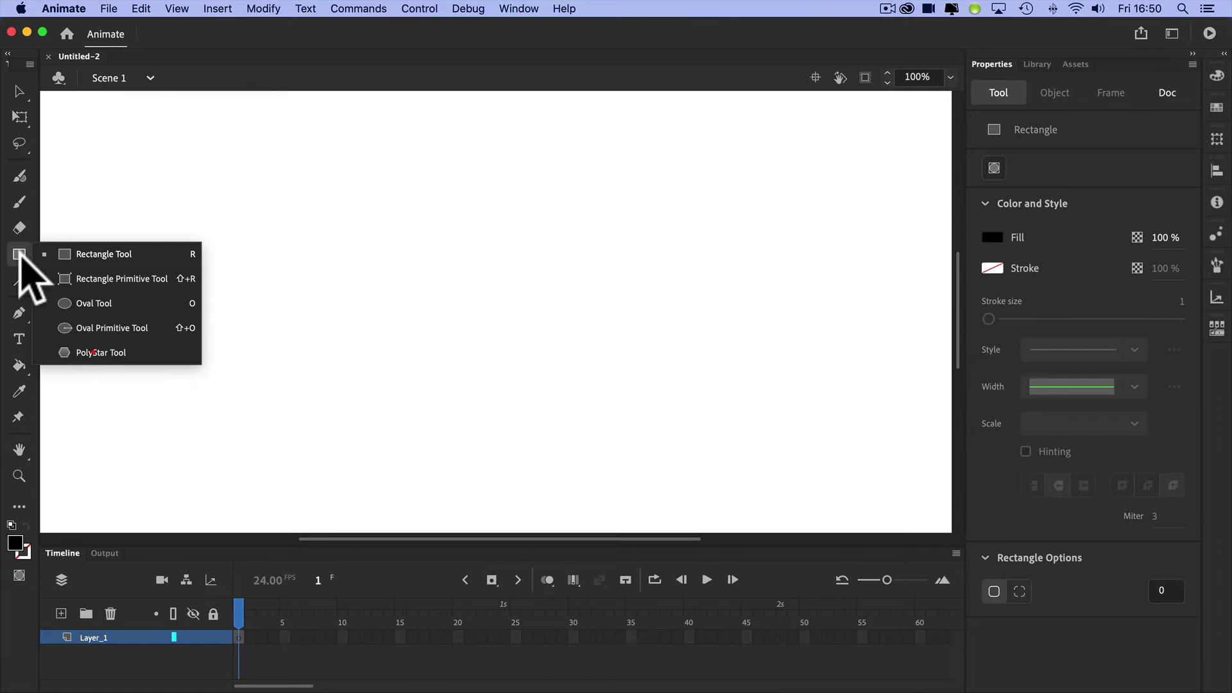
left_click(19, 255)
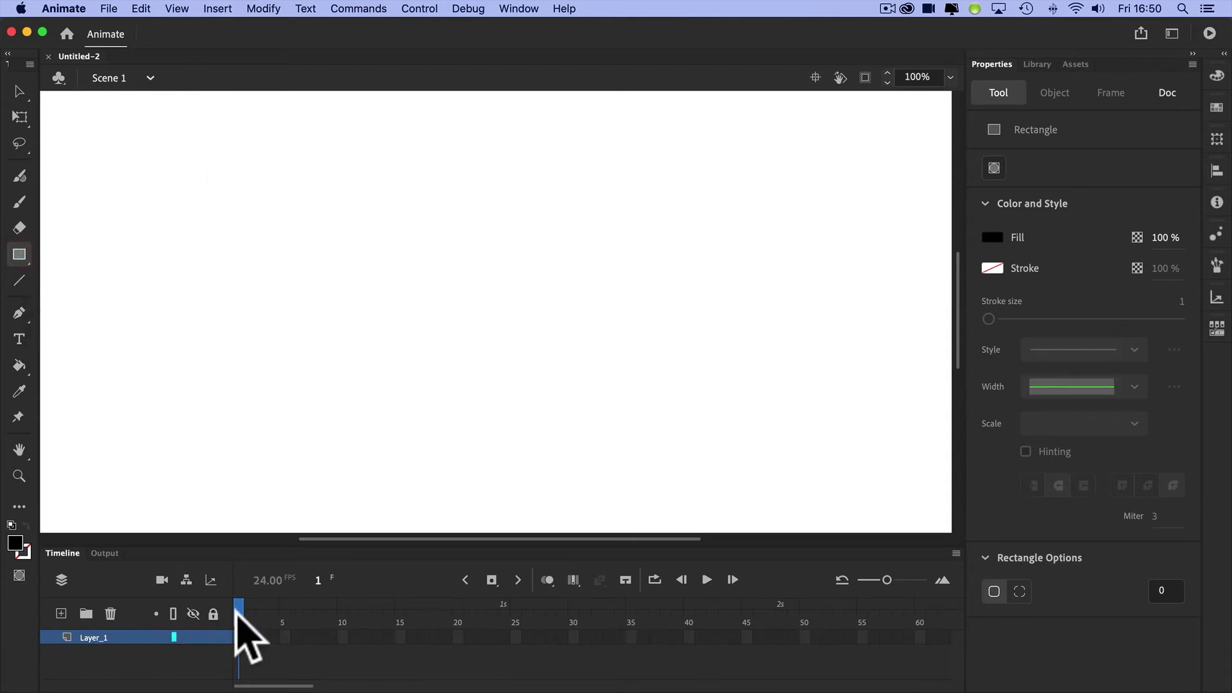
Select frame 1 of Layer_1 to show its frame properties.
left_click(240, 637)
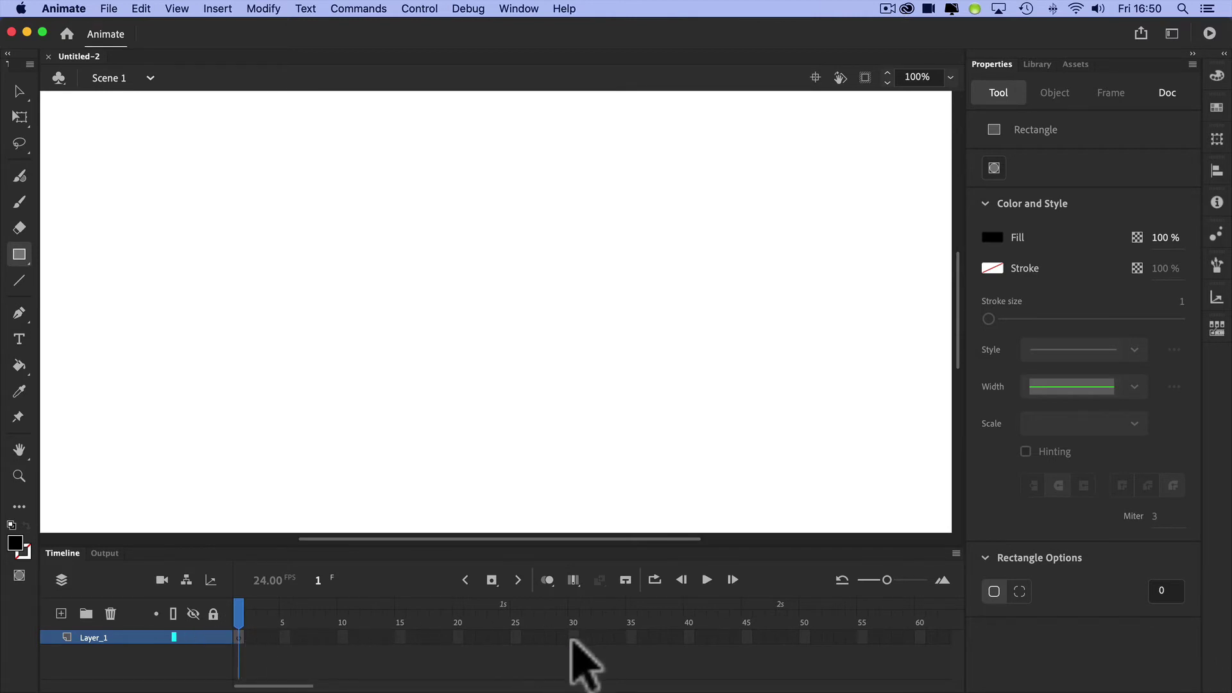
left_click(240, 639)
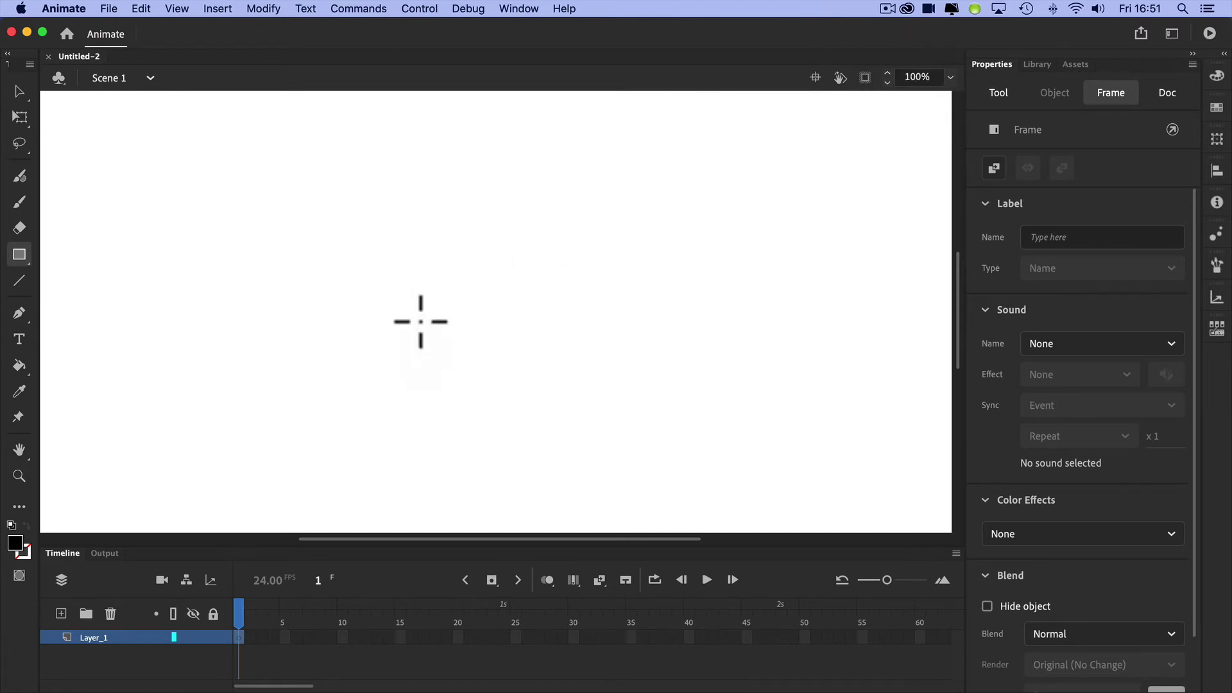
Zoom the stage to 50%, then use the Selection Tool to show the 1280×720, 24 FPS document properties.
left_click(951, 77)
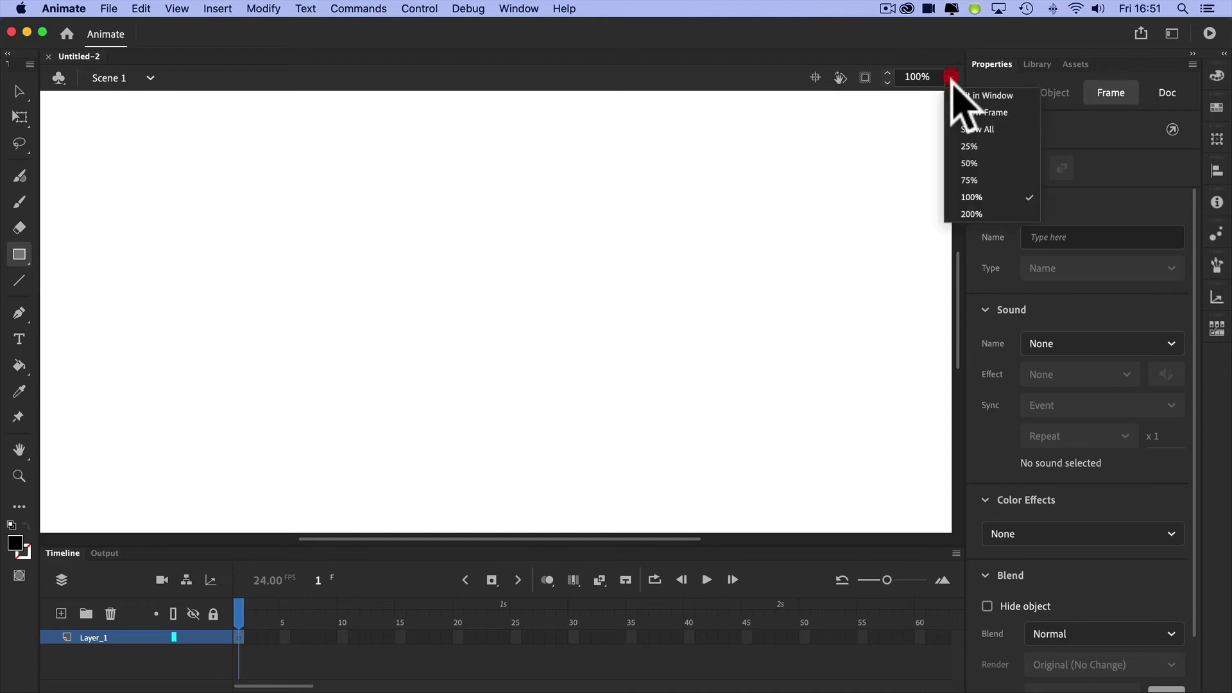
left_click(975, 163)
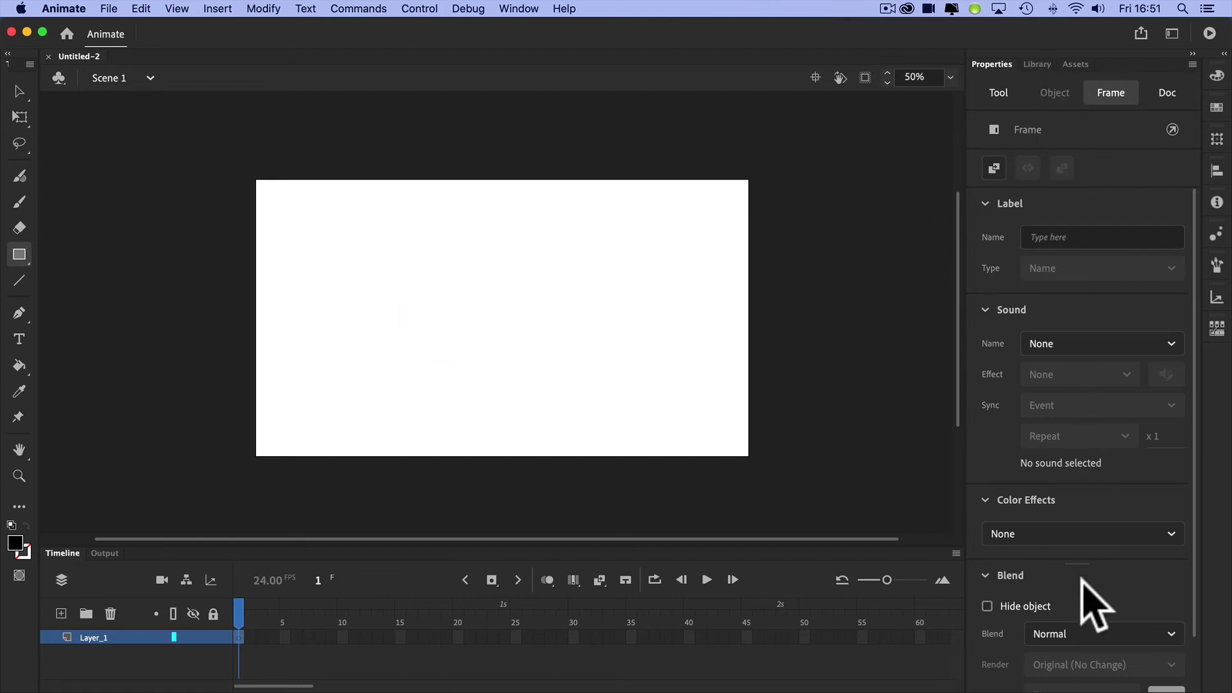
left_click(18, 91)
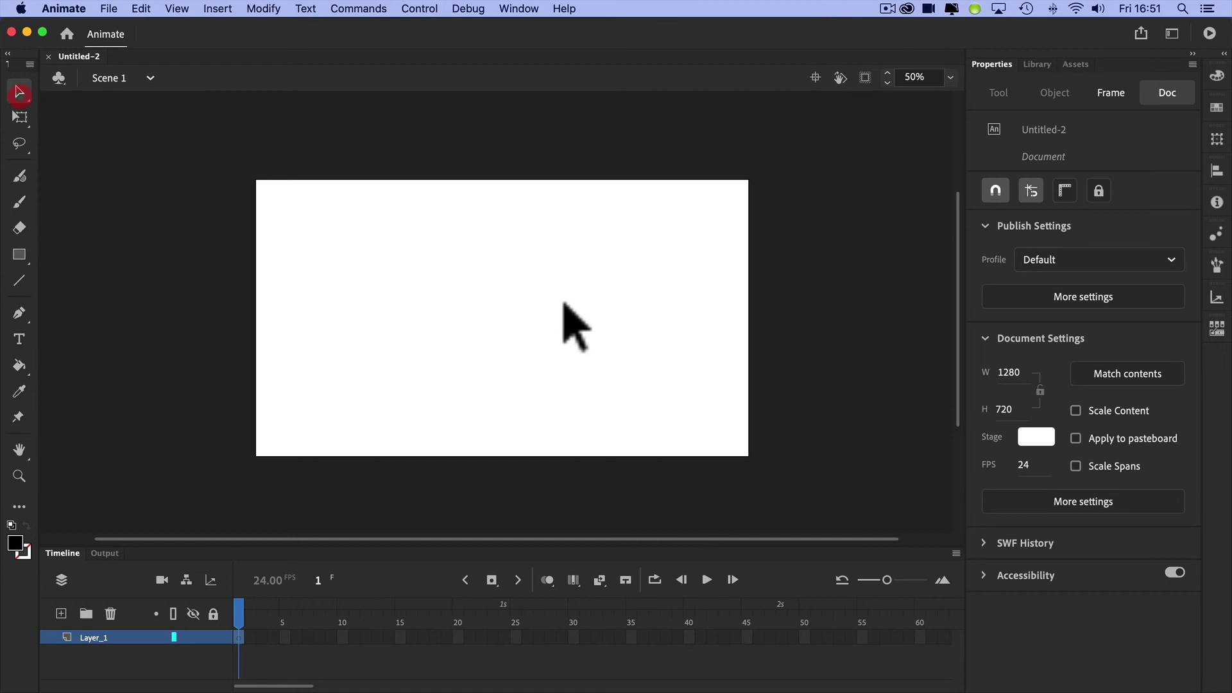
left_click(498, 330)
left_click(1039, 65)
left_click(1076, 64)
left_click(1039, 64)
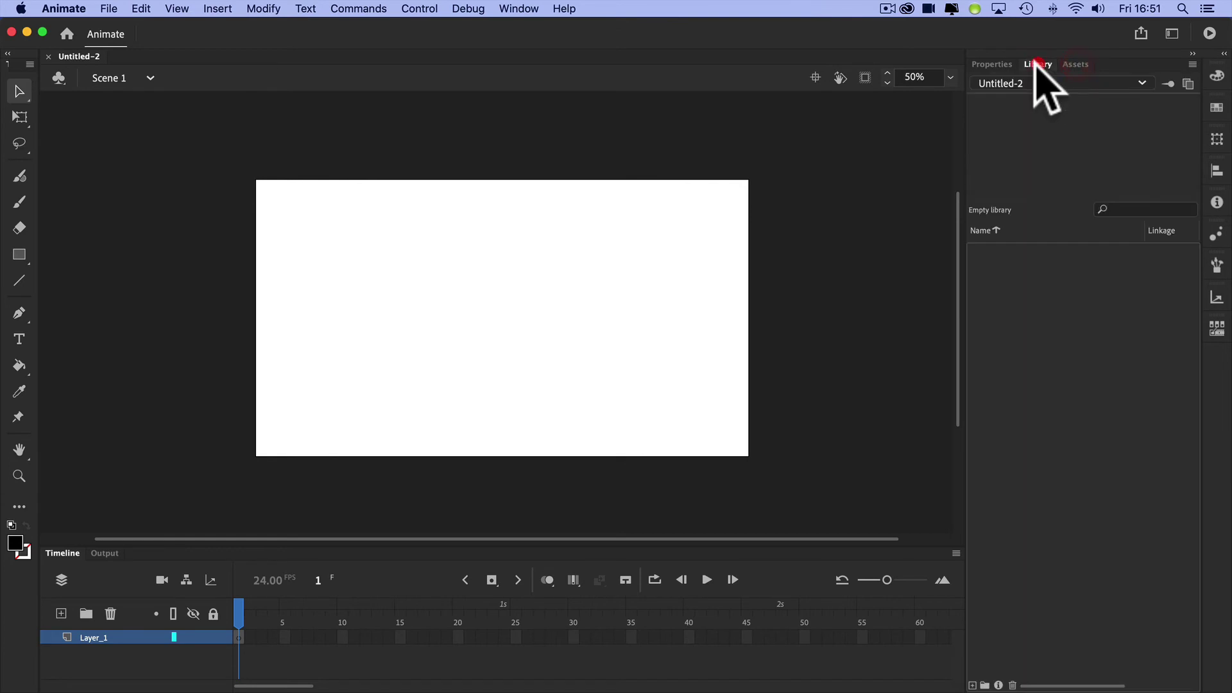
left_click(988, 64)
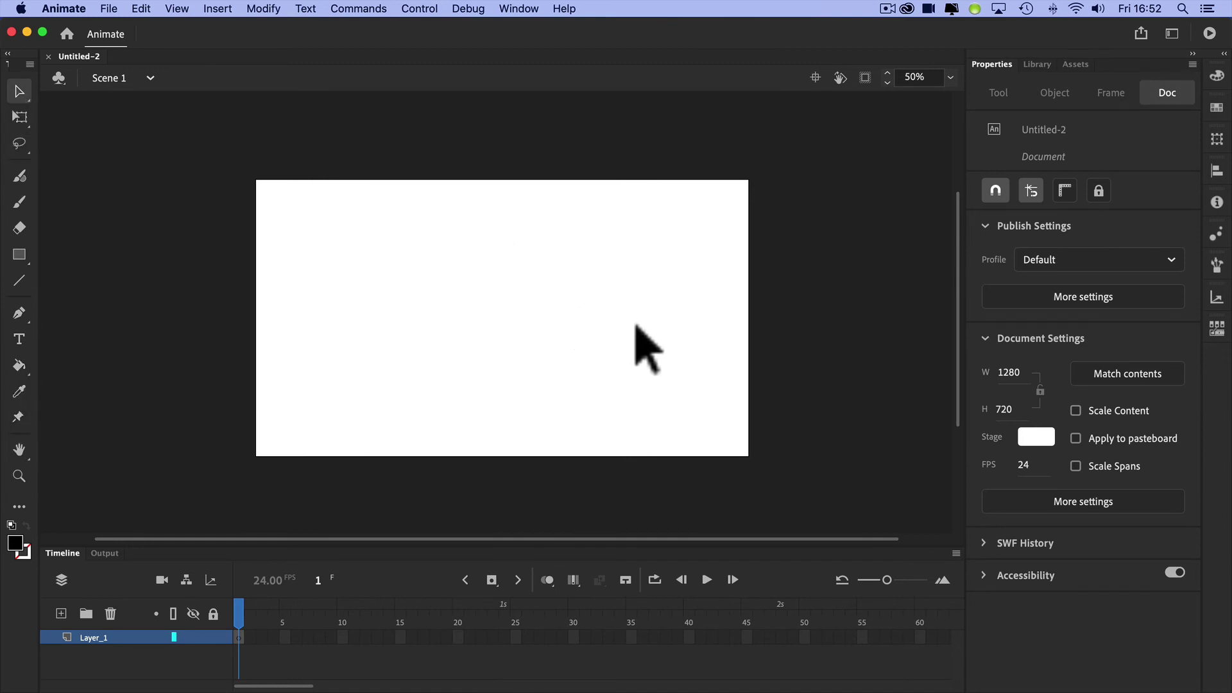
left_click(518, 9)
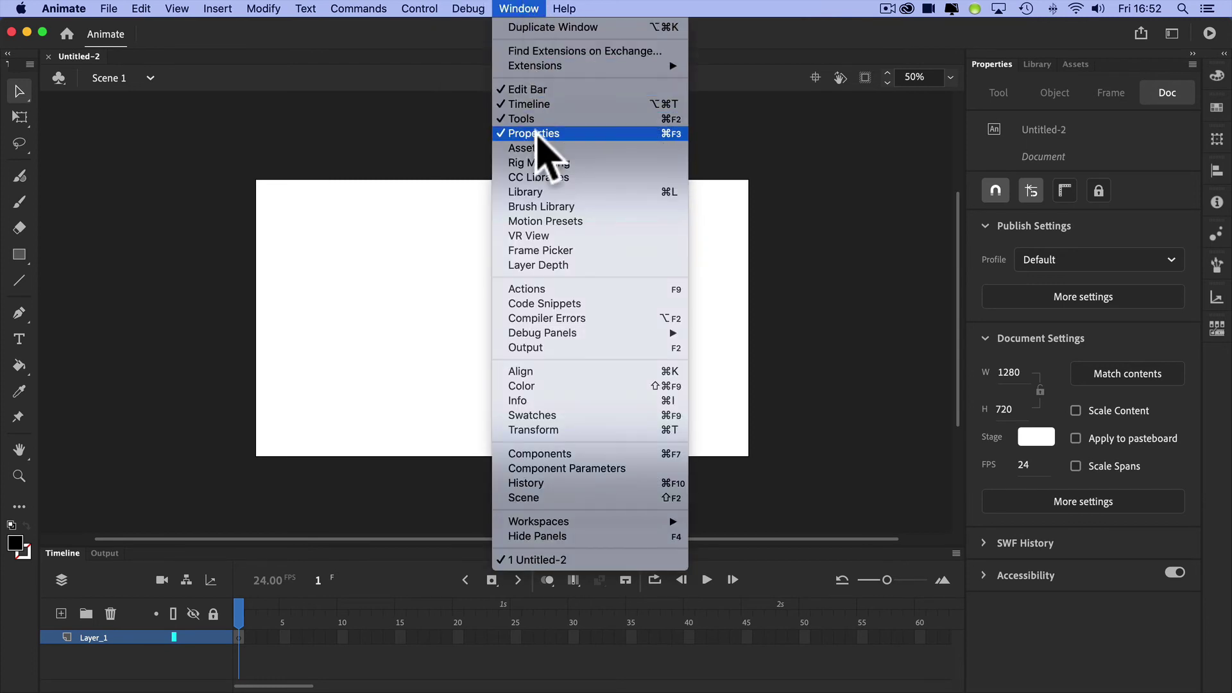
left_click(521, 120)
left_click(518, 8)
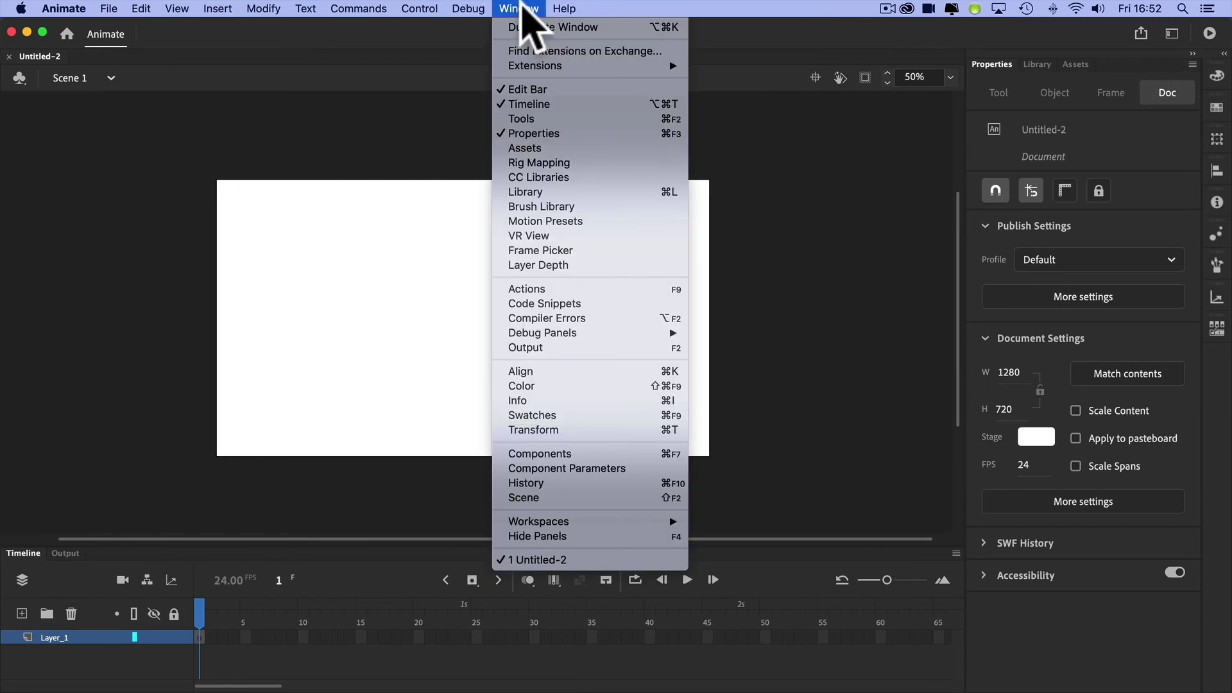
left_click(538, 104)
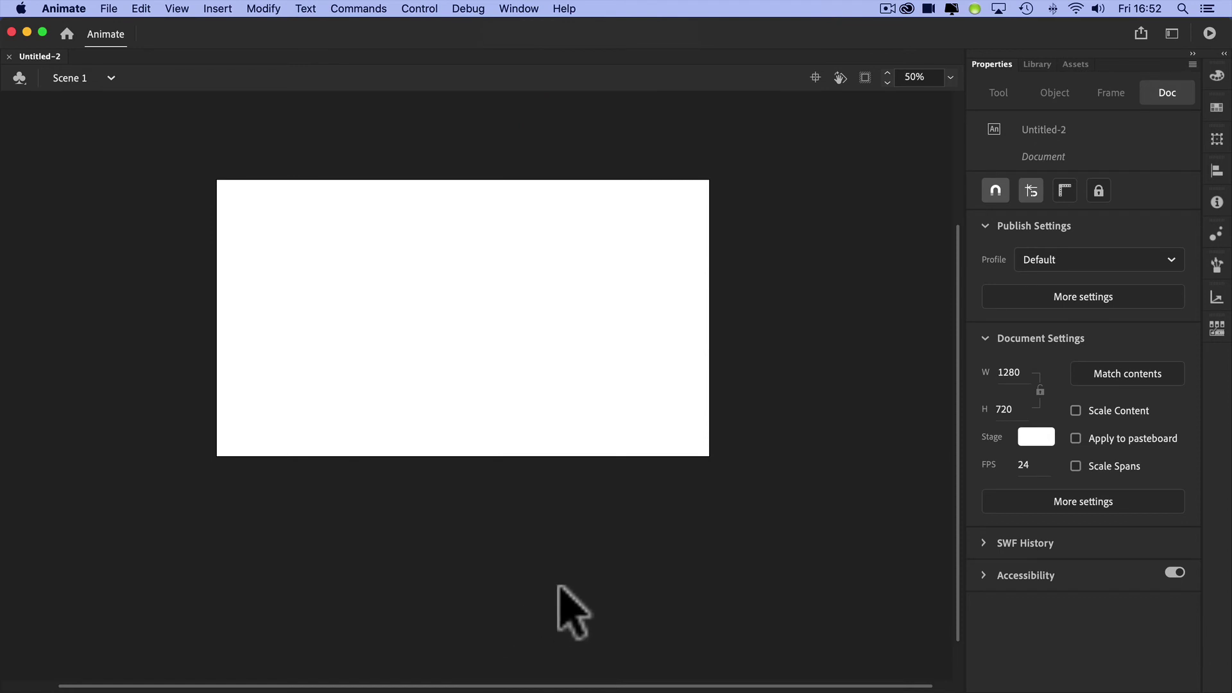
left_click(518, 8)
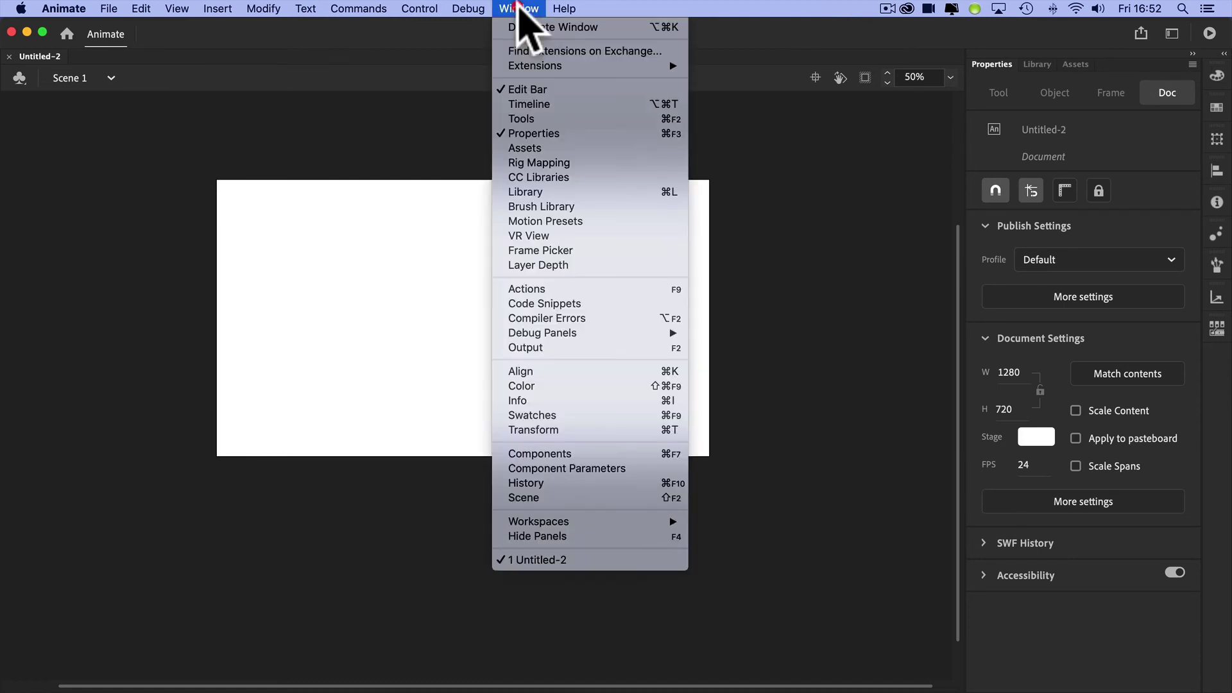
left_click(528, 104)
left_click(518, 9)
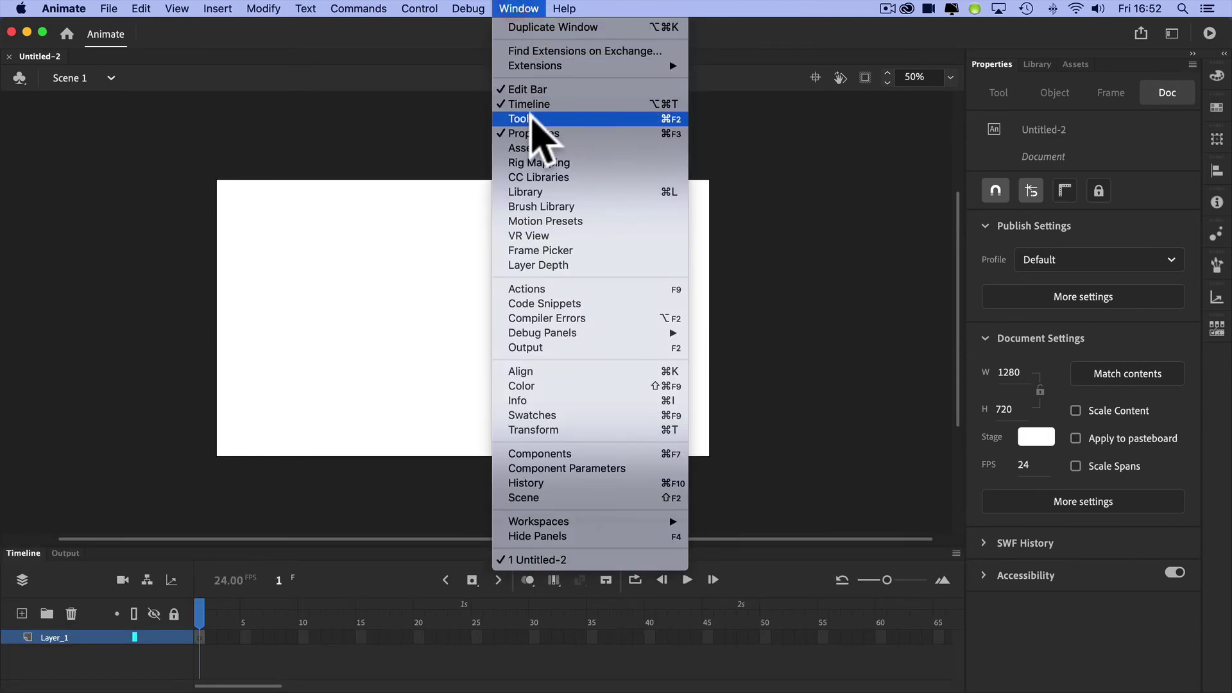
left_click(531, 120)
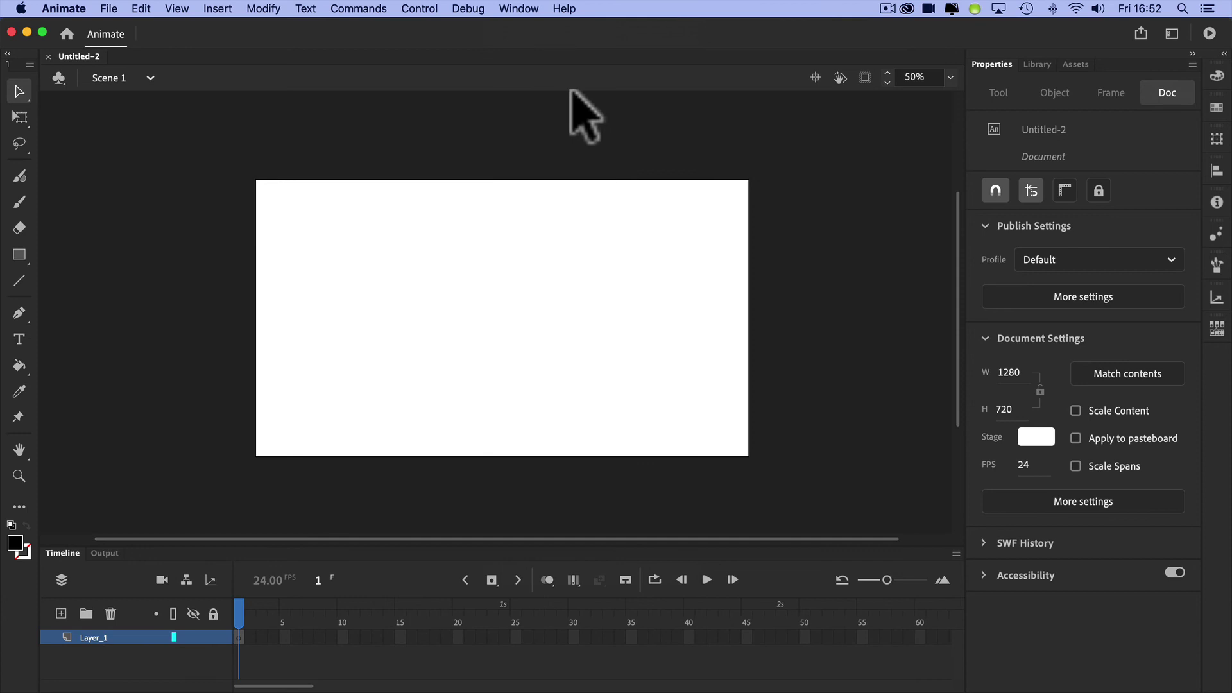
left_click(520, 8)
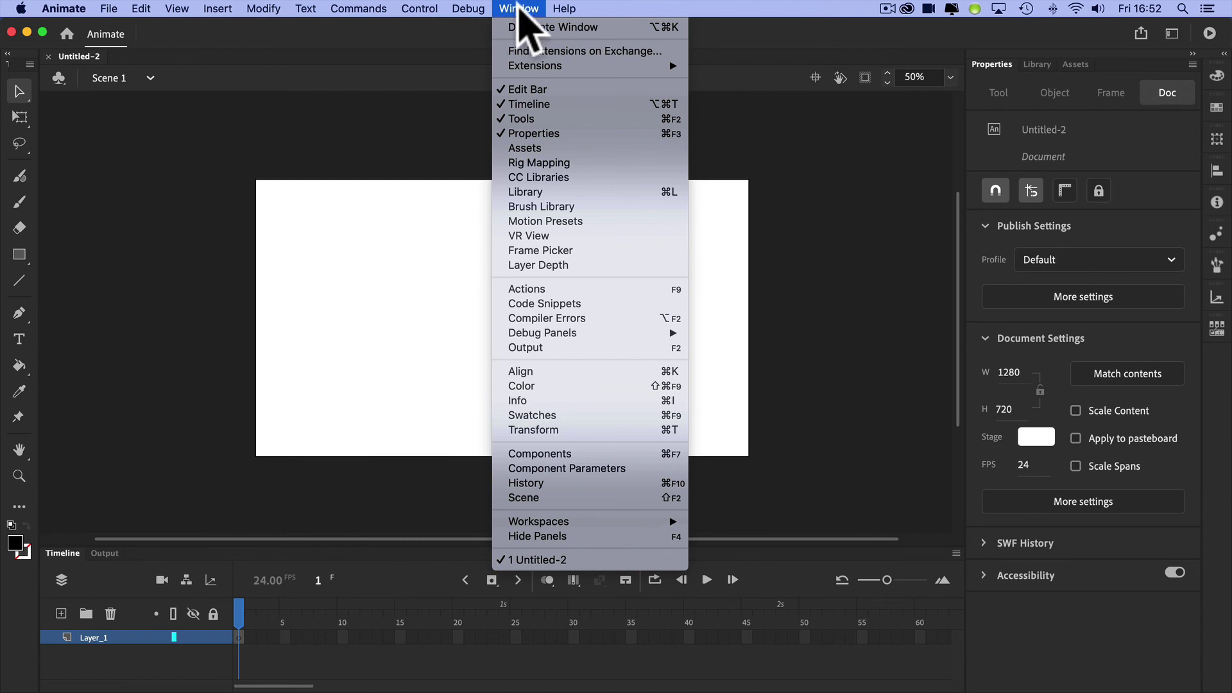
Reset the Essentials workspace from Window > Workspaces and confirm with Yes.
left_click(519, 9)
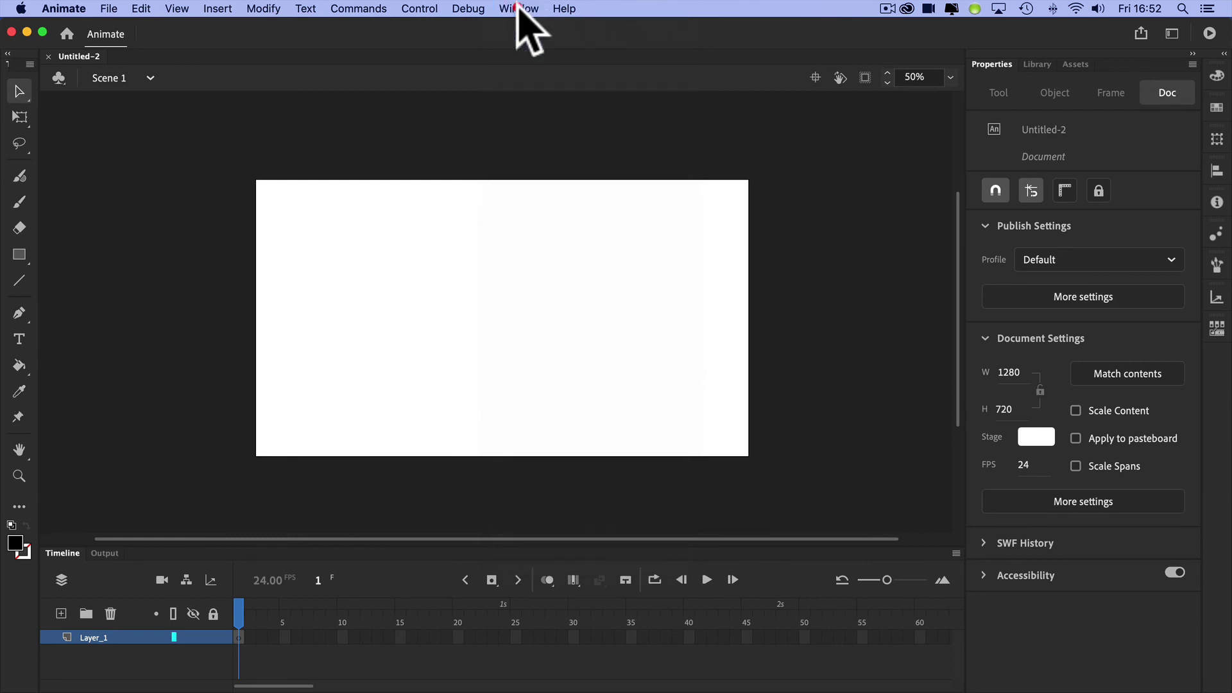
left_click(517, 8)
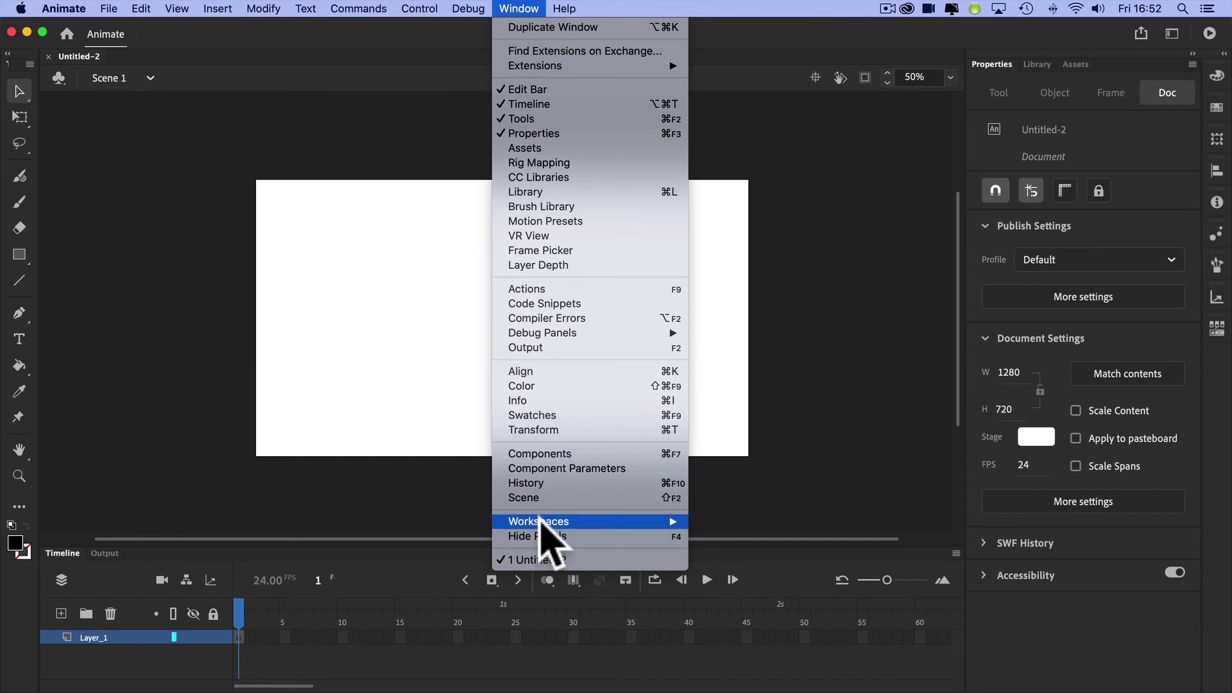
mouse_move(550, 522)
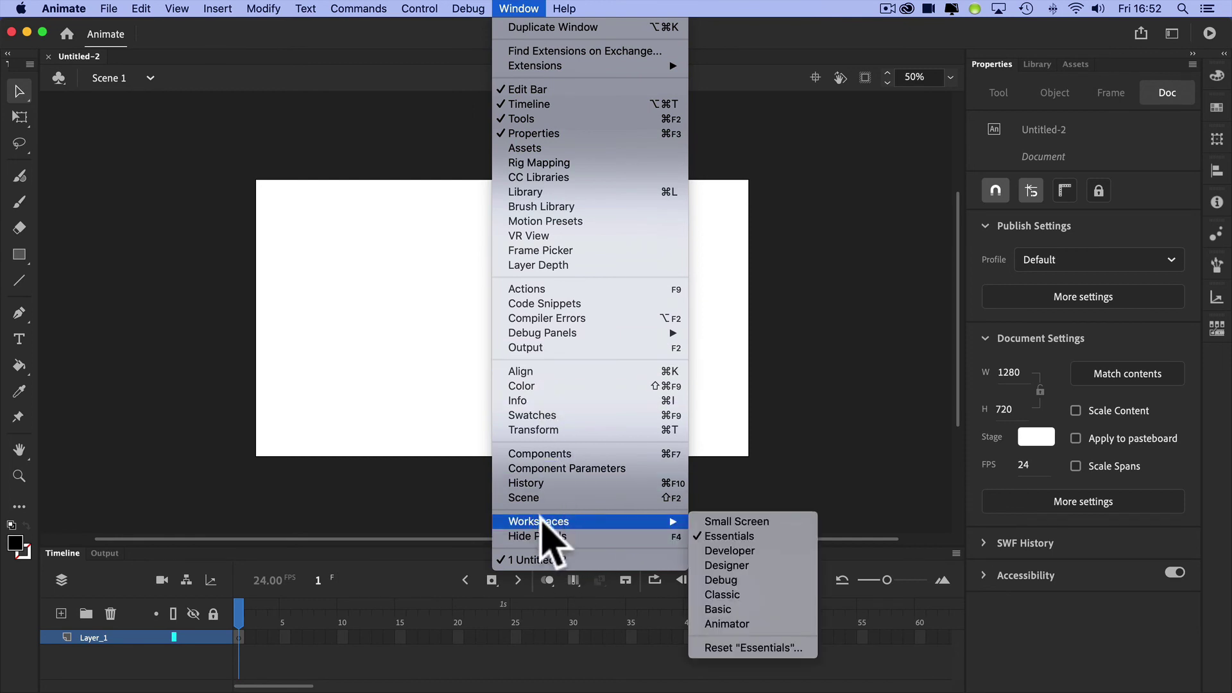
left_click(760, 651)
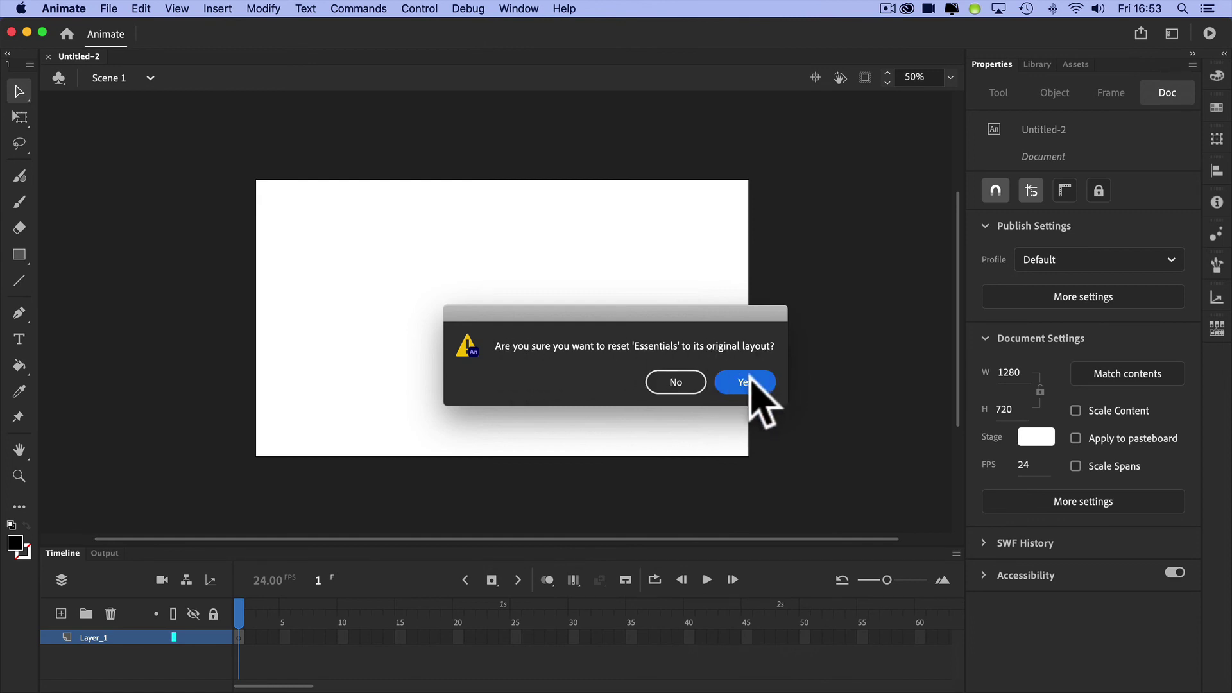
left_click(748, 380)
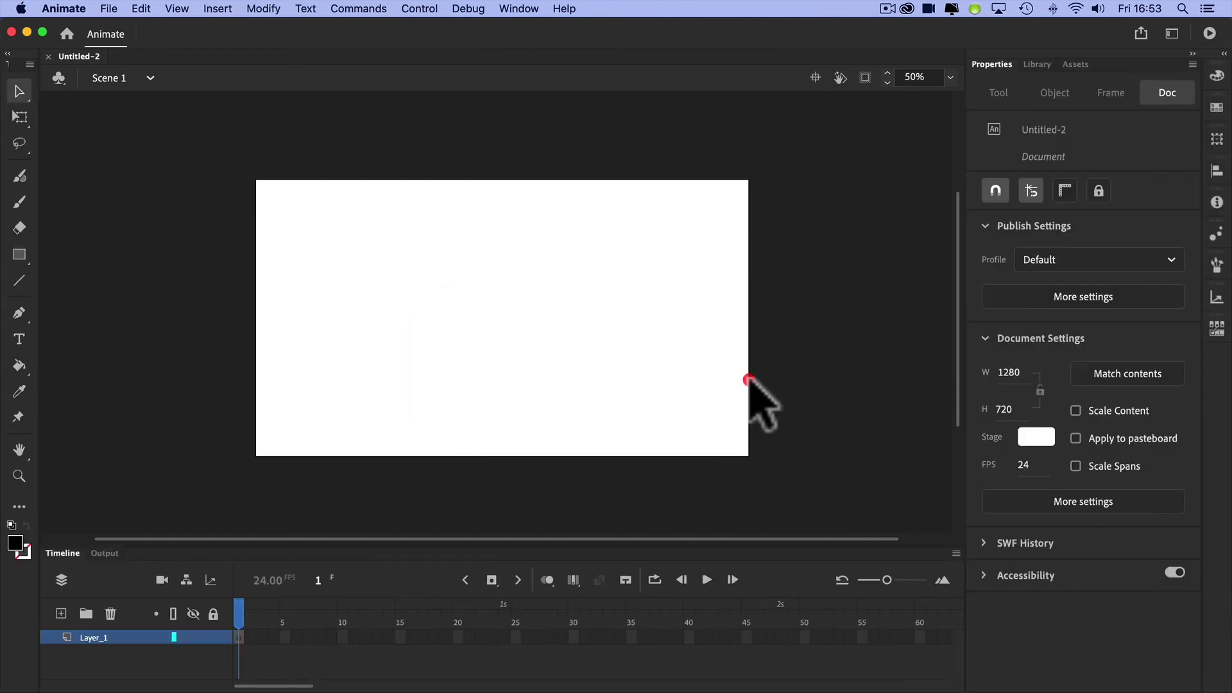
left_click(108, 9)
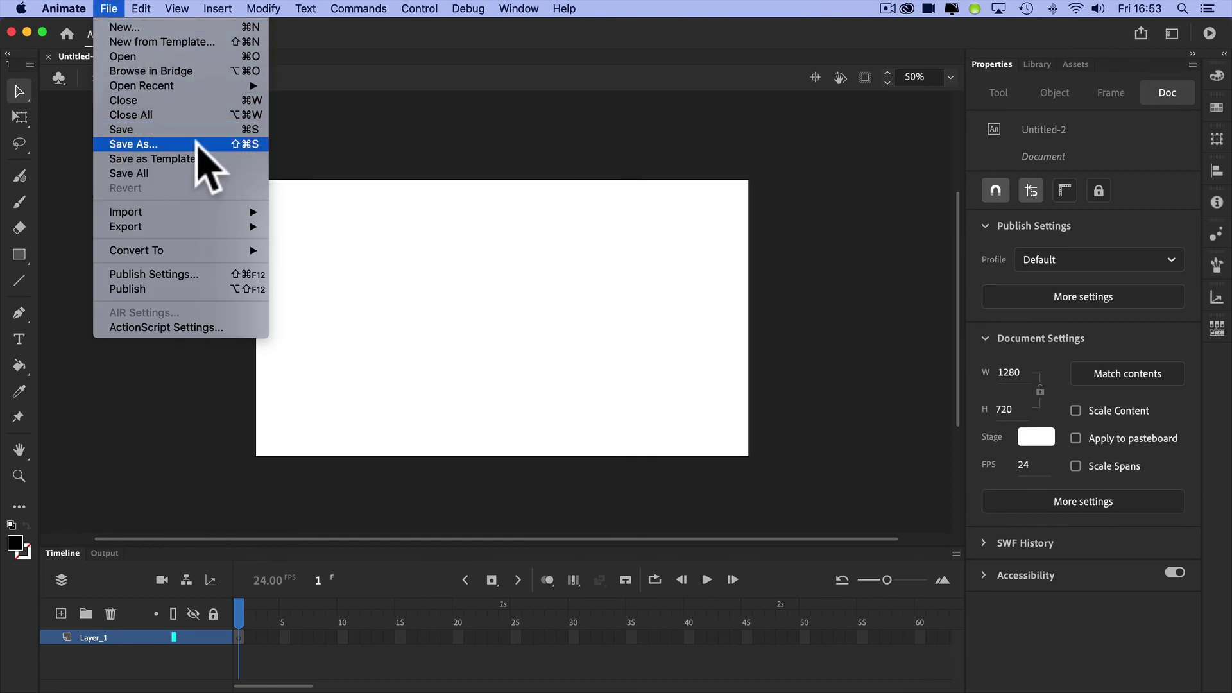
mouse_move(195, 227)
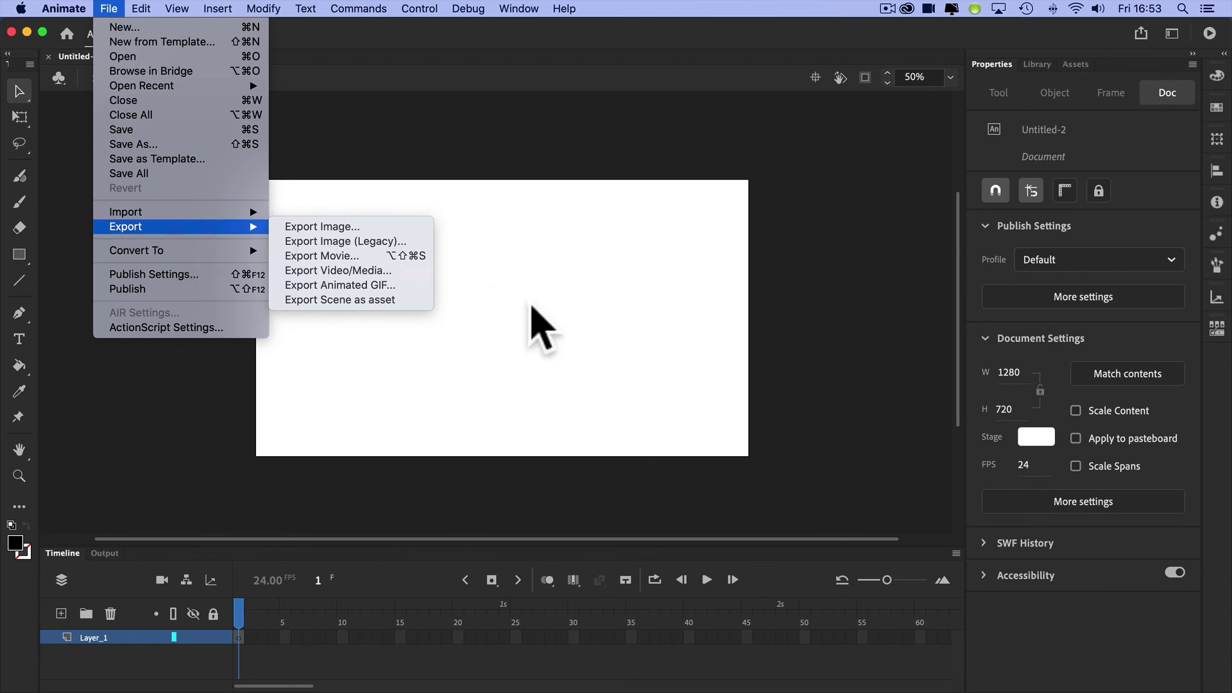
left_click(529, 305)
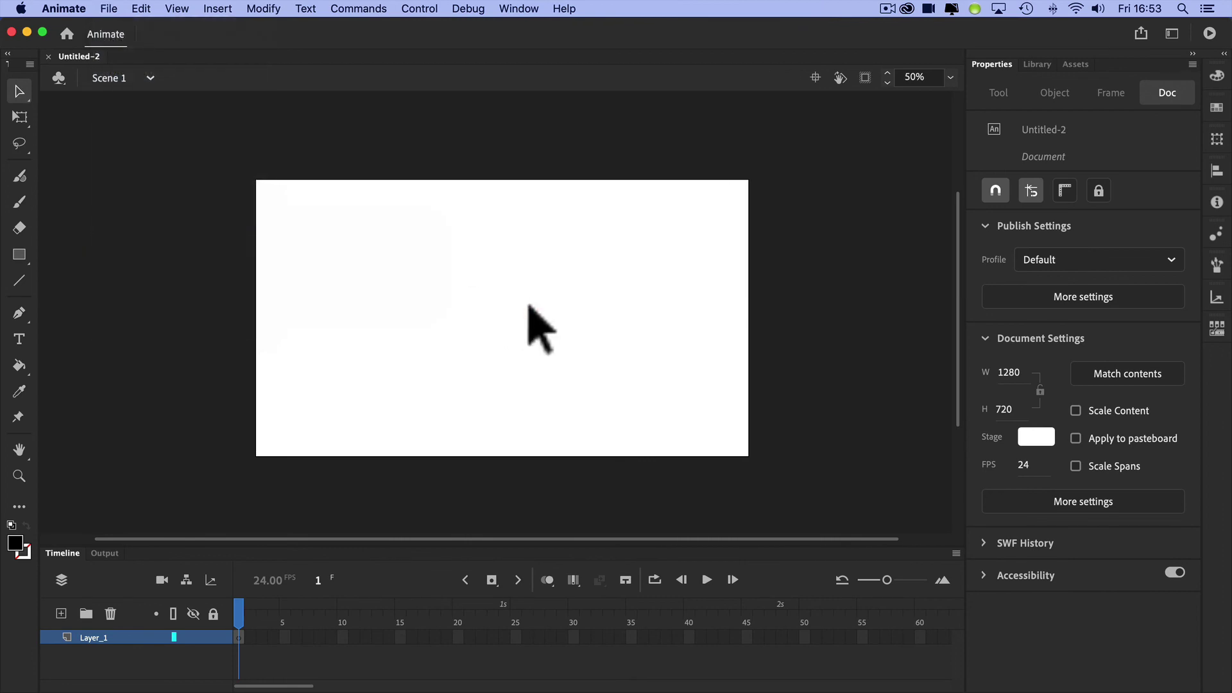